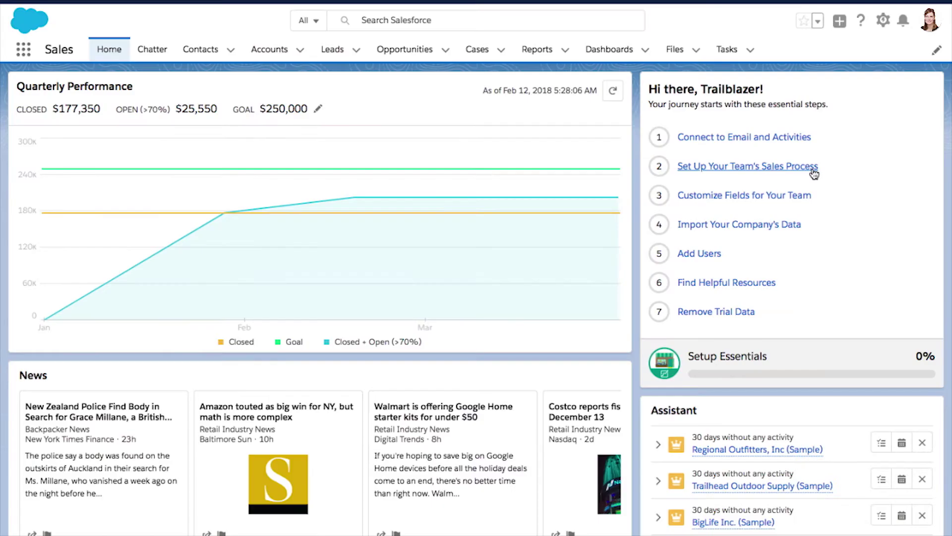
Start the team's sales-process setup and begin the Customize Your Sales Stages wizard
left_click(813, 174)
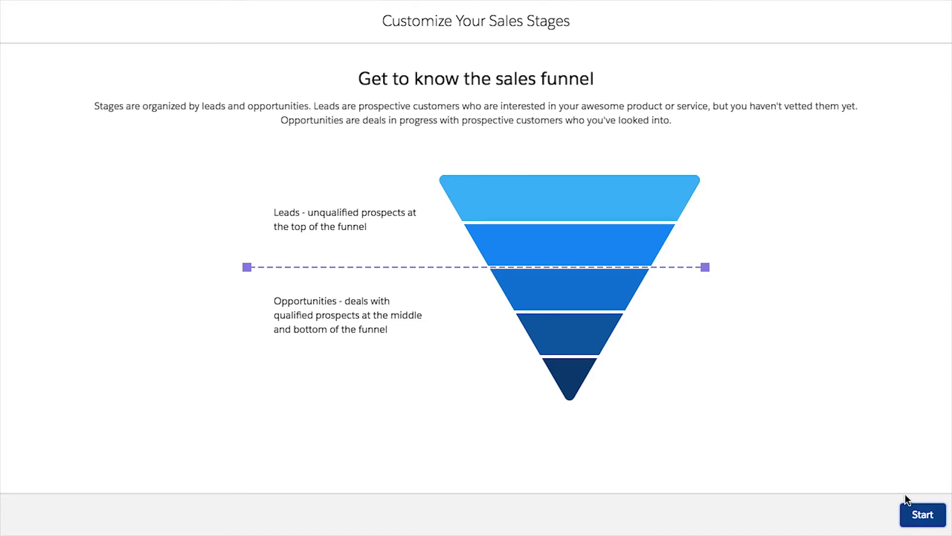
left_click(920, 515)
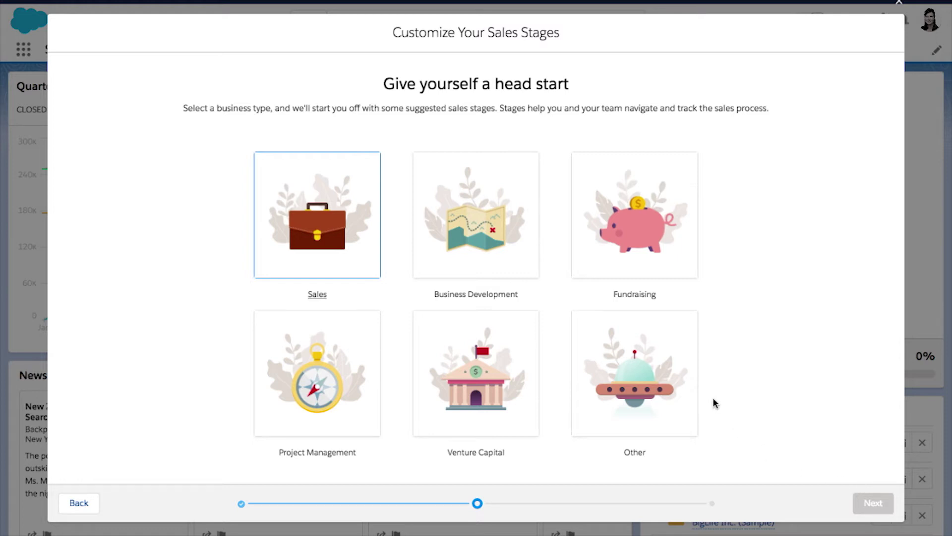
Choose the Sales business type and proceed to the suggested lead statuses and opportunity stages
left_click(358, 278)
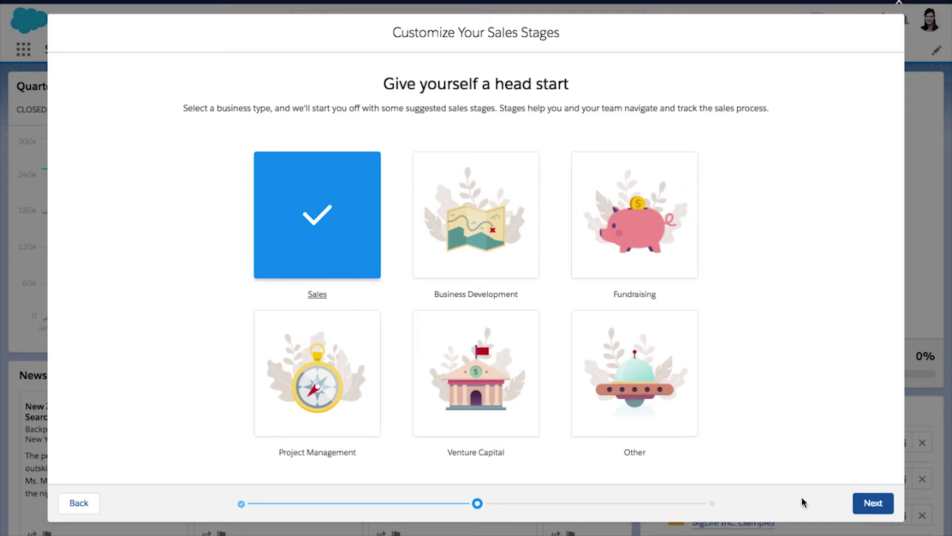
left_click(857, 505)
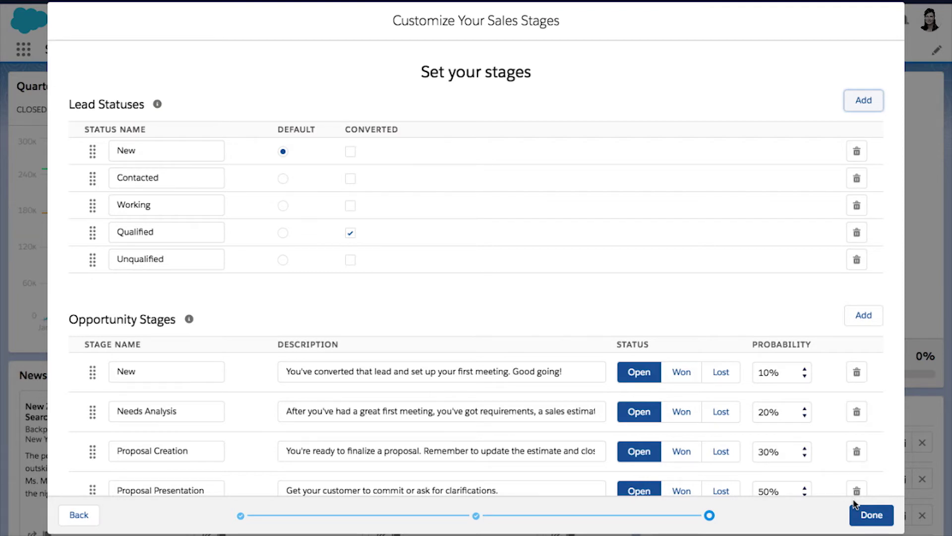
Delete the Working lead status and add a new lead status row
left_click(857, 206)
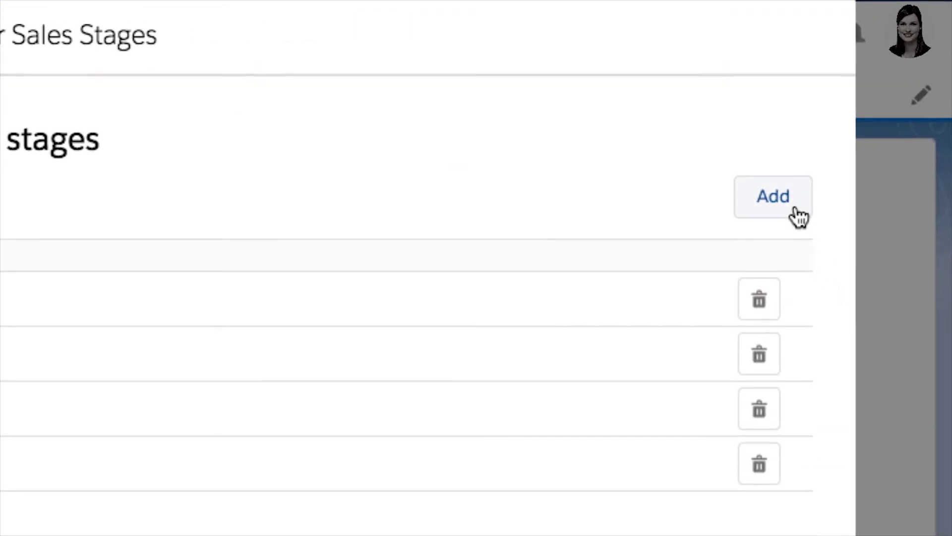
left_click(774, 198)
type("Fo")
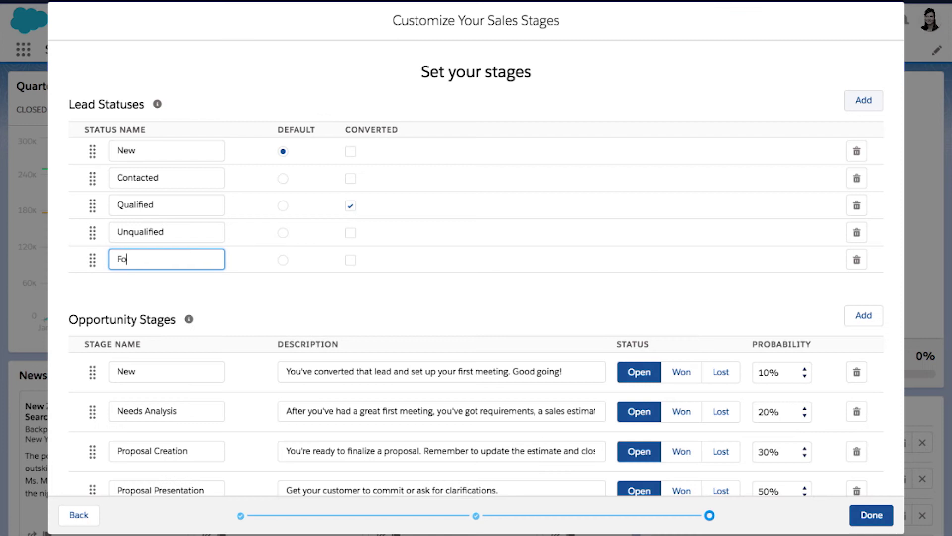
type("llowing Up: Call")
Add Following Up: Call and Following Up: Email statuses, order them after Contacted, and save
left_click(876, 110)
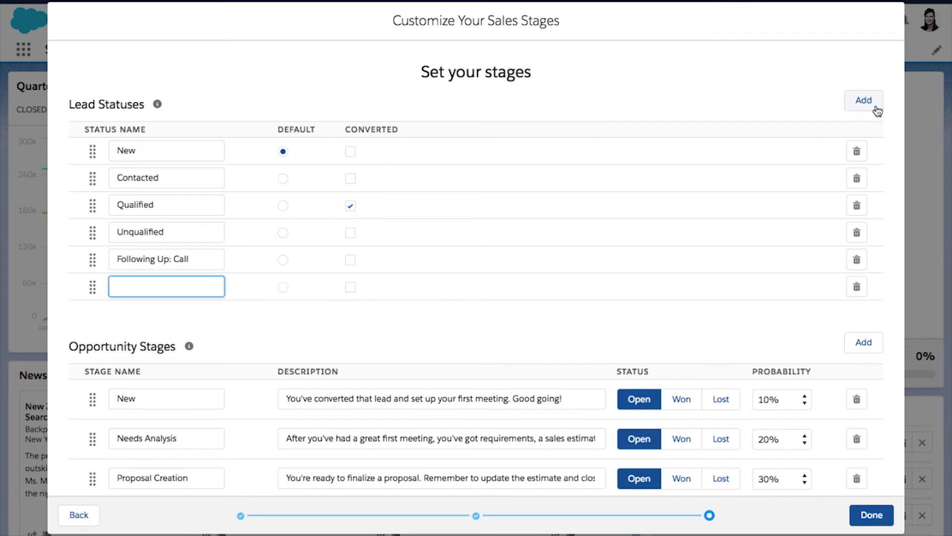
type("Following Up")
type(": Email")
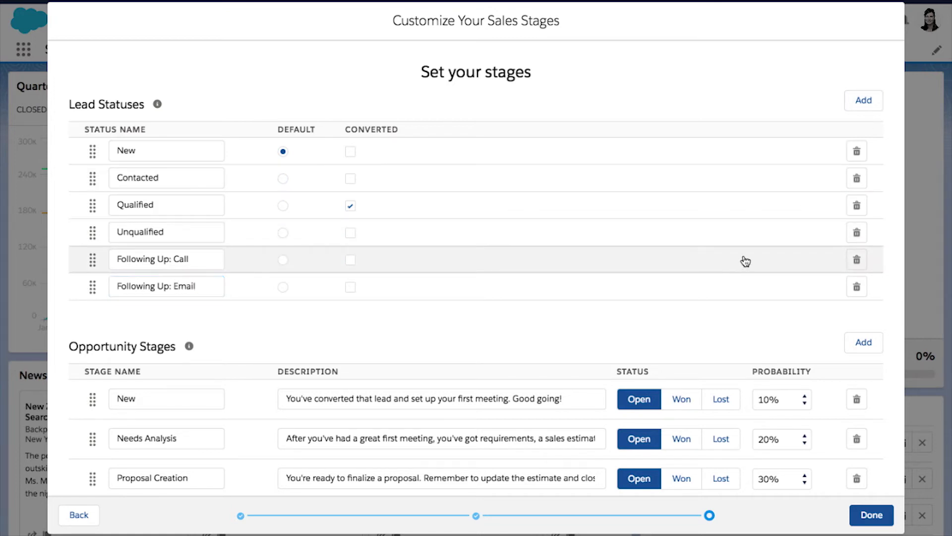
left_click_drag(744, 261, 739, 207)
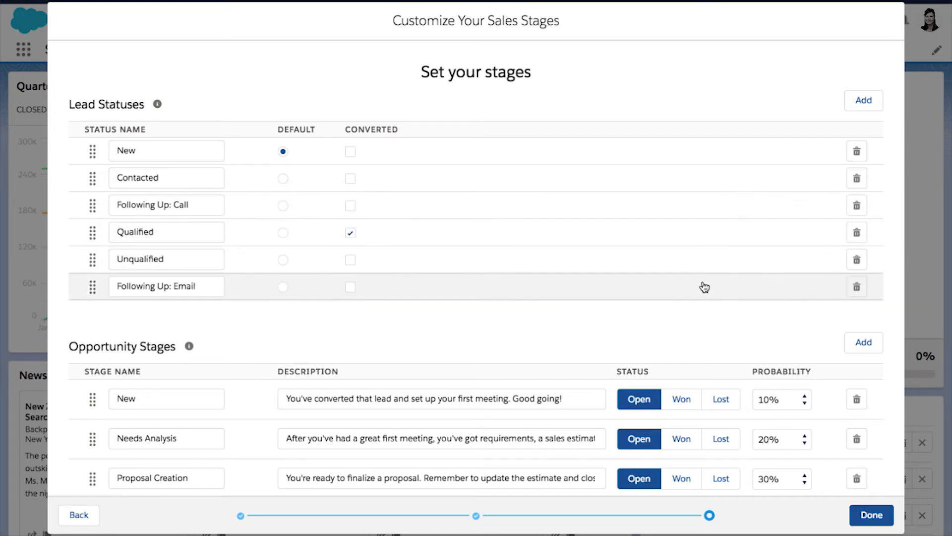
left_click_drag(704, 285, 702, 230)
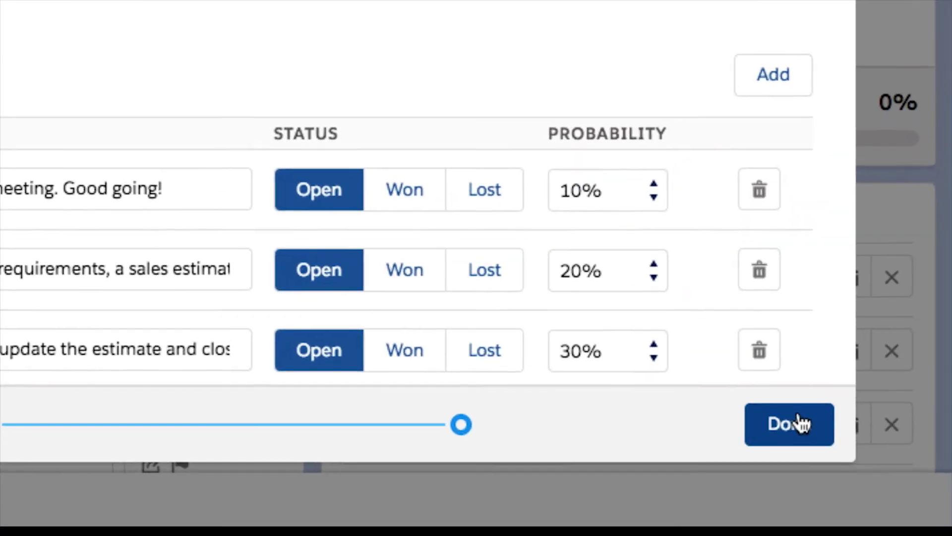
left_click(812, 446)
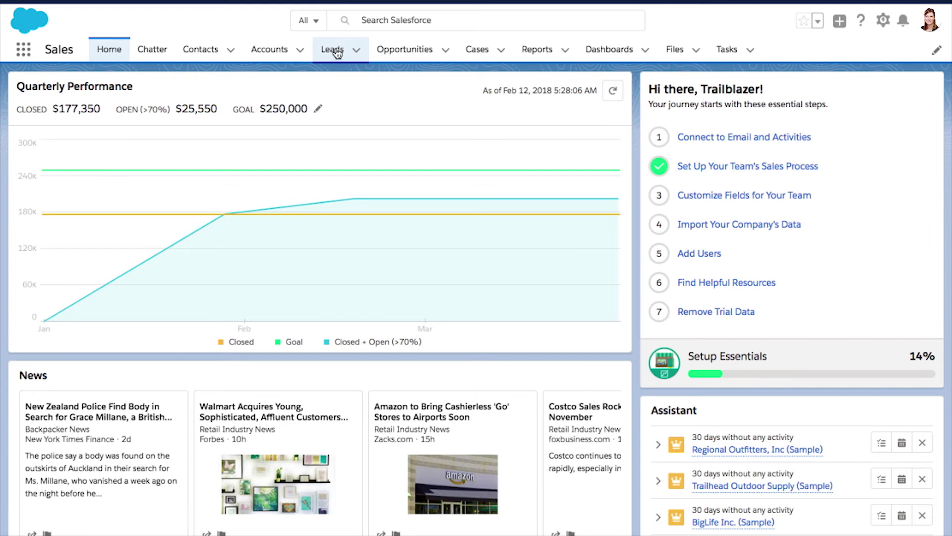
Open the Get Outside Suppliers lead record to see the new status path
left_click(334, 50)
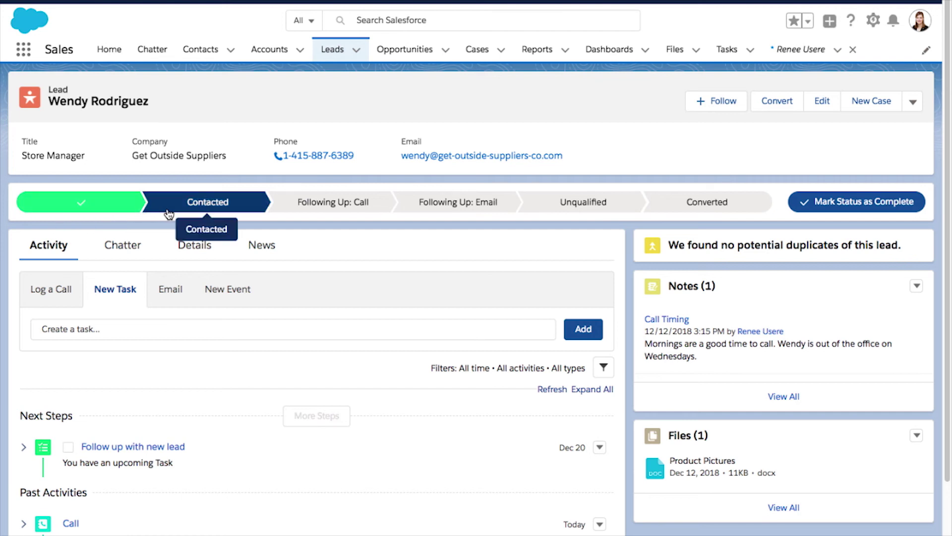
Mark Following Up: Call as the lead's current status in its path
left_click(309, 213)
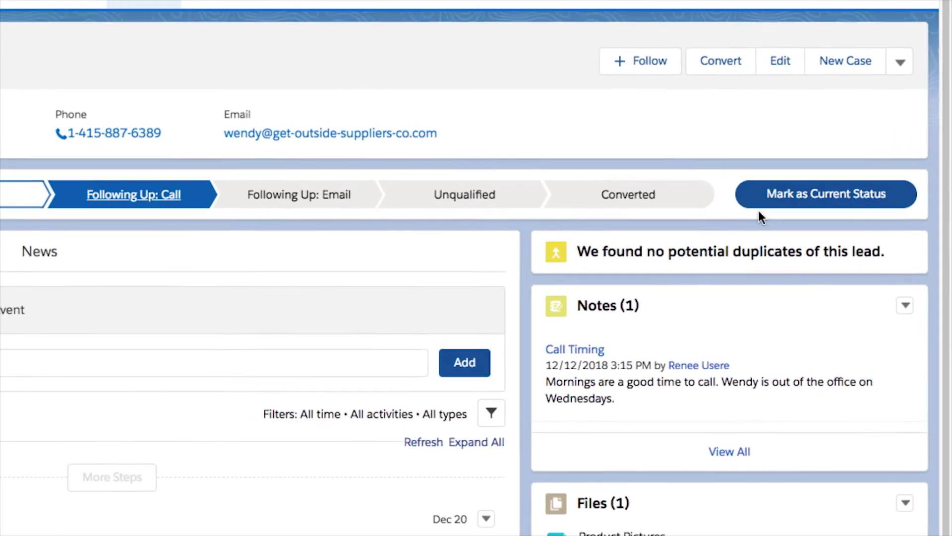
left_click(768, 203)
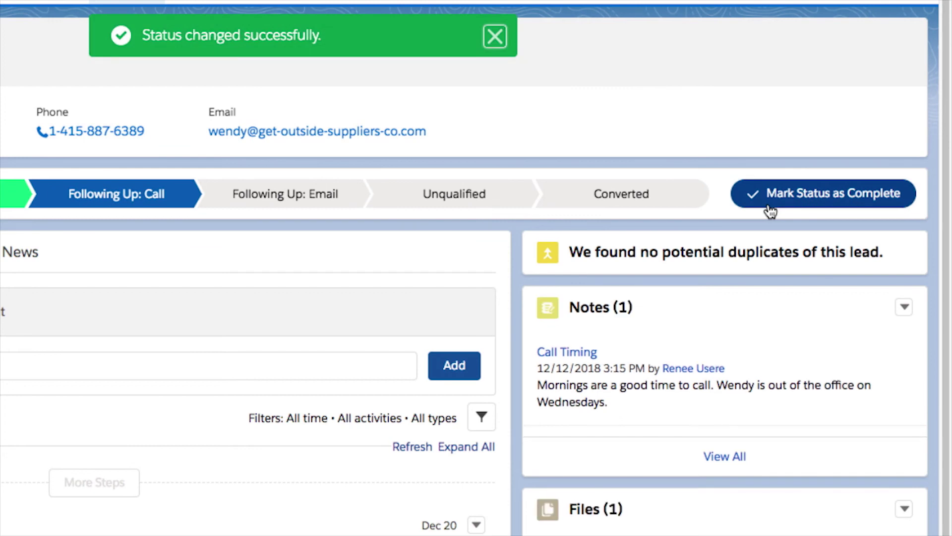